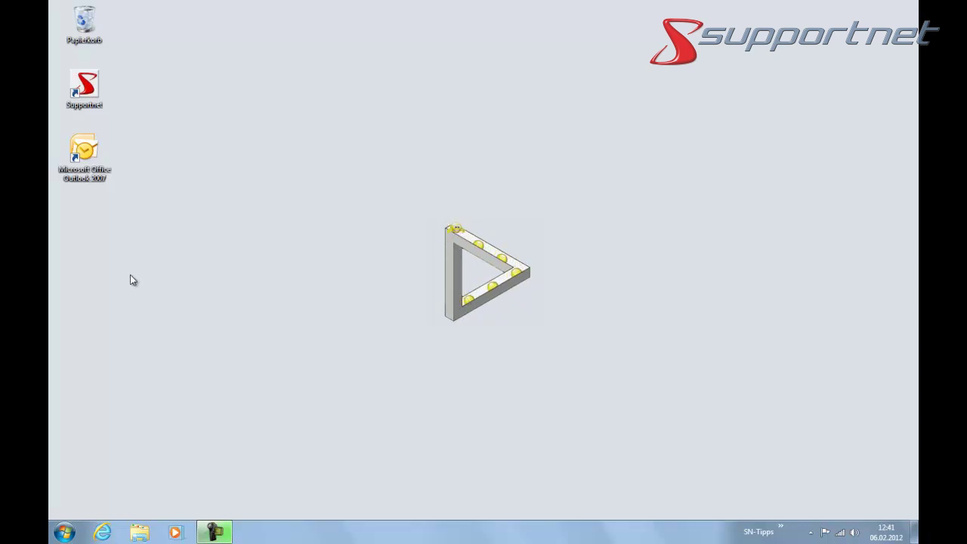
- Launch Microsoft Office Outlook 2007 from its desktop shortcut
{"action": "double_click", "coordinate": [87, 153]}
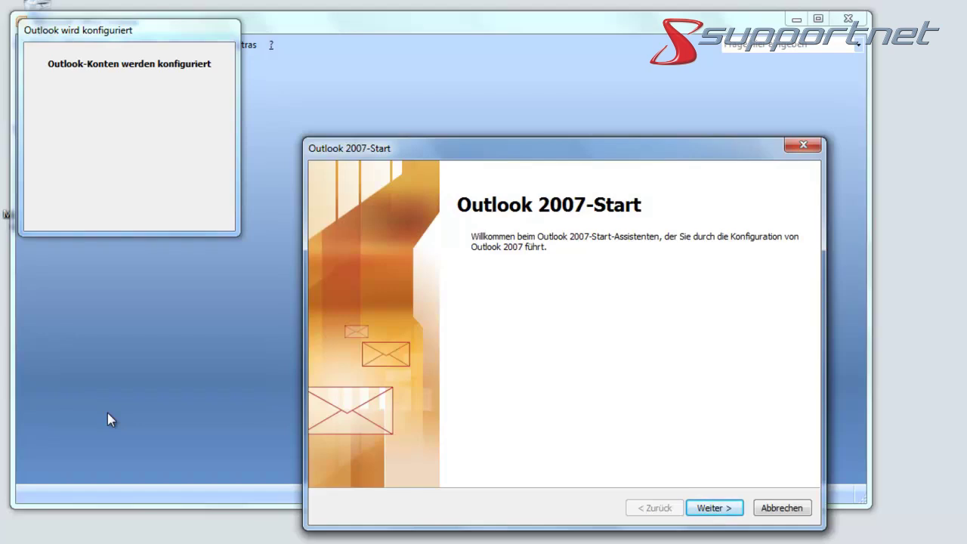
- Go past the wizard's welcome page and choose 'Ja' to configure an e-mail account
{"action": "left_click", "coordinate": [719, 512]}
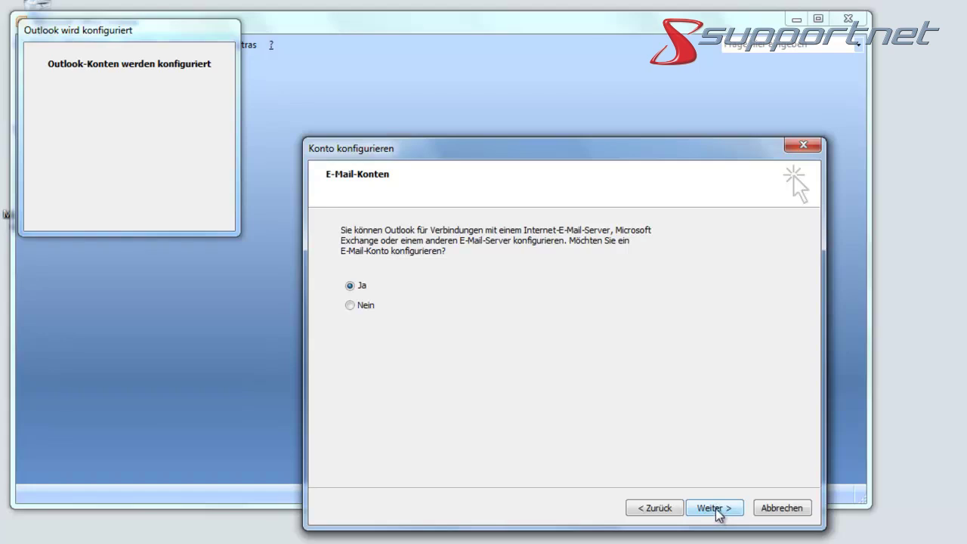
{"action": "left_click", "coordinate": [715, 508]}
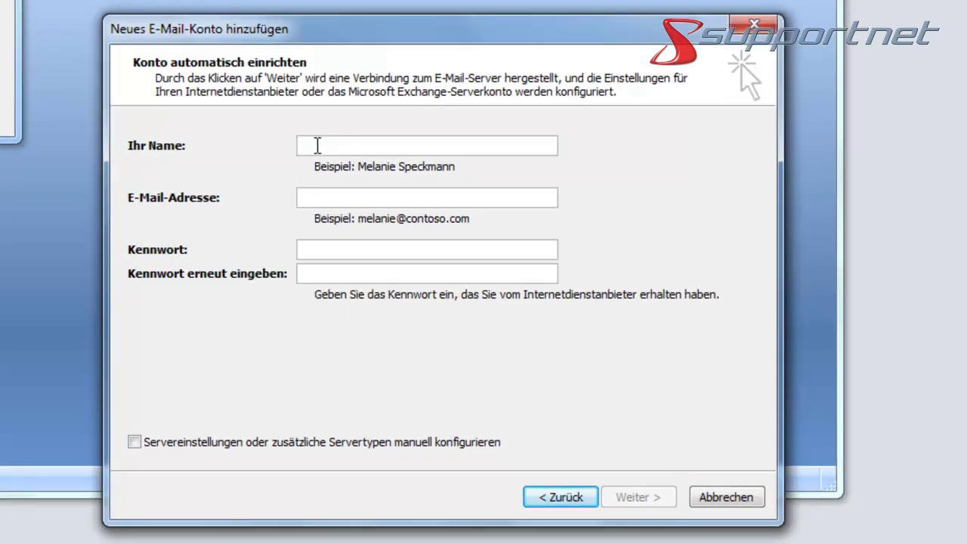
- Enter display name 'KJG17 (arcor)', the Arcor e-mail address, and paste the password twice
{"action": "type", "text": "KJG17 (arcor)"}
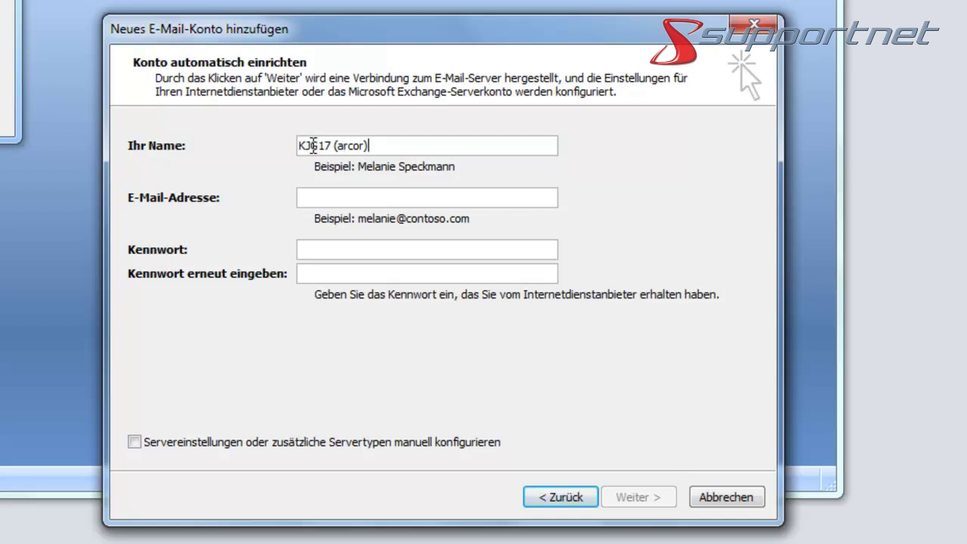
{"action": "left_click", "coordinate": [328, 198]}
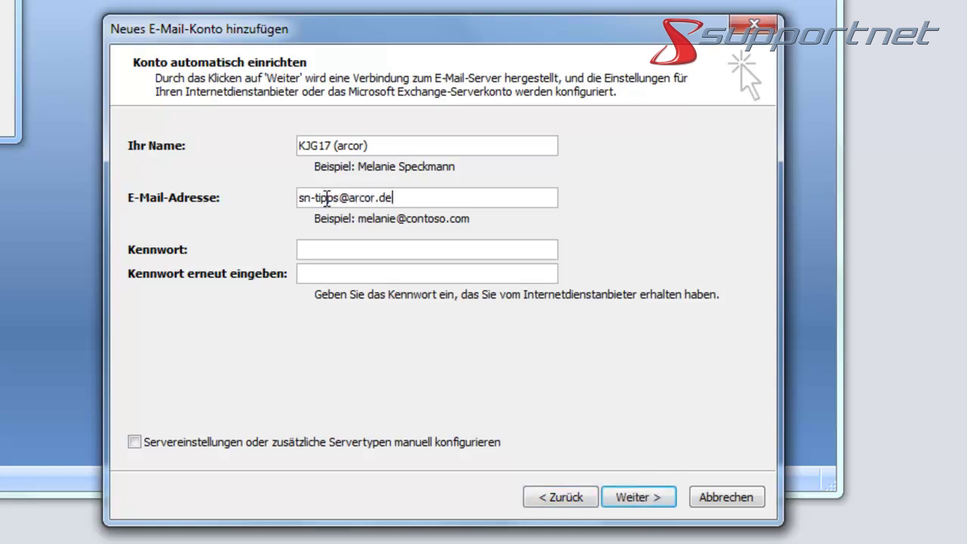
{"action": "left_click", "coordinate": [320, 252]}
{"action": "key", "text": "ctrl+v"}
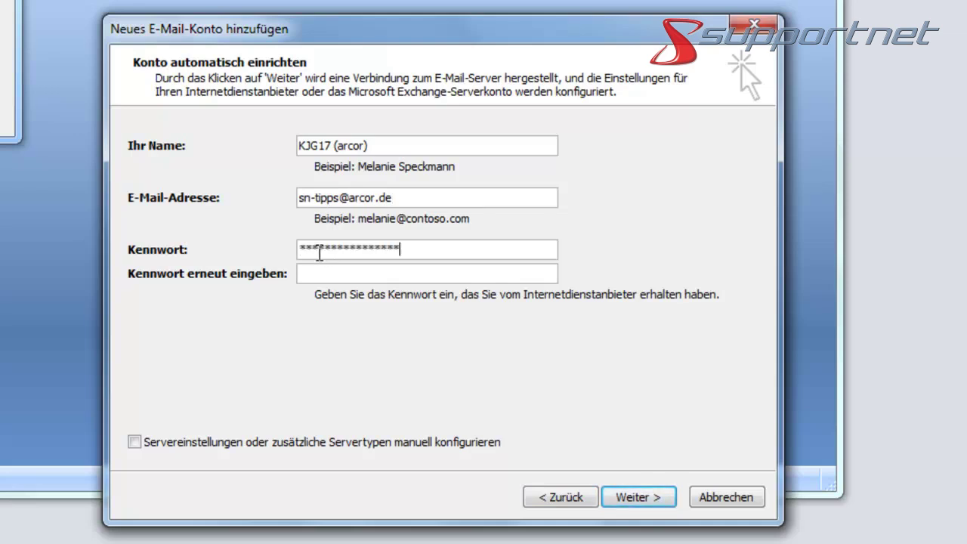
{"action": "left_click", "coordinate": [313, 277]}
{"action": "key", "text": "ctrl+v"}
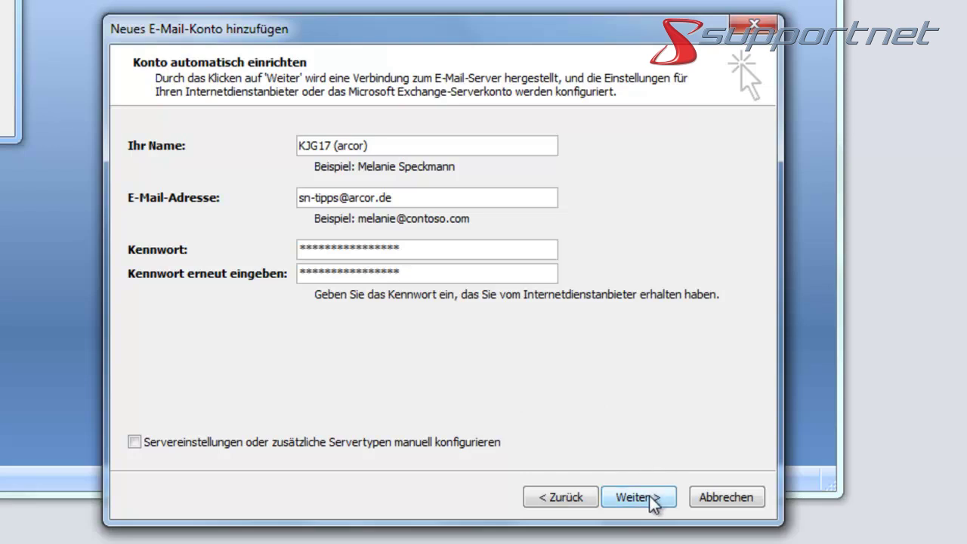
- Let Outlook find the Arcor server settings online and finish the account setup
{"action": "left_click", "coordinate": [649, 499]}
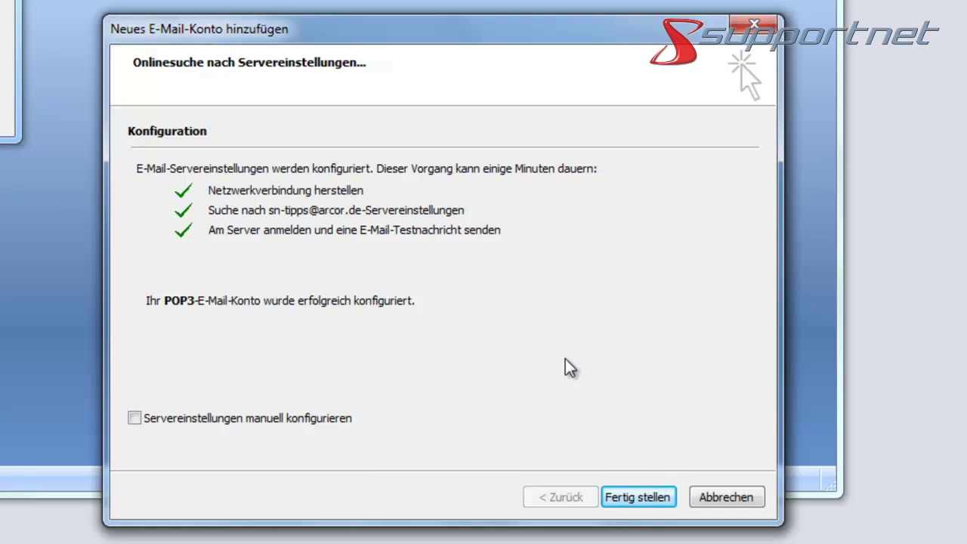
{"action": "left_click", "coordinate": [647, 497]}
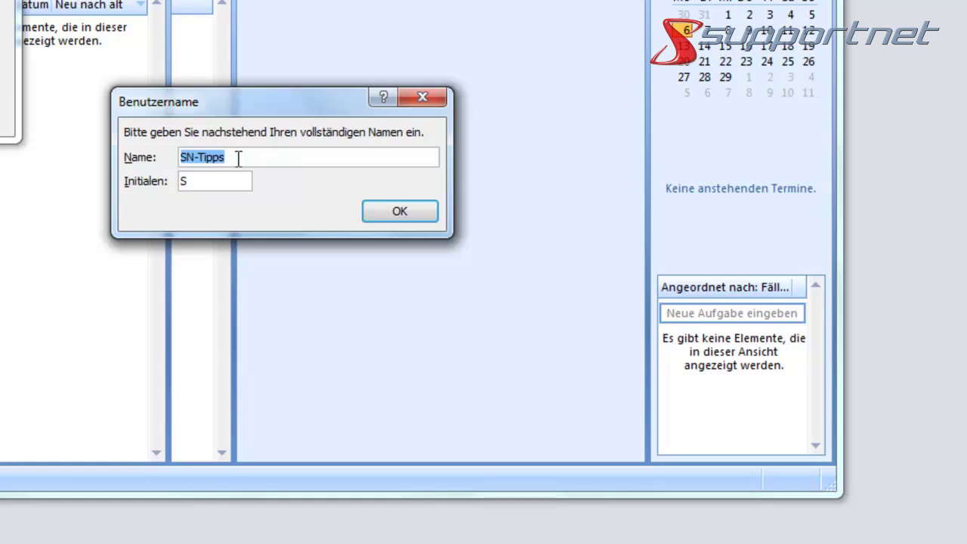
- Replace the suggested Name and Initialen with the user's own name and initial, then confirm
{"action": "left_click_drag", "start_coordinate": [238, 157], "coordinate": [143, 168]}
{"action": "type", "text": "Kalle"}
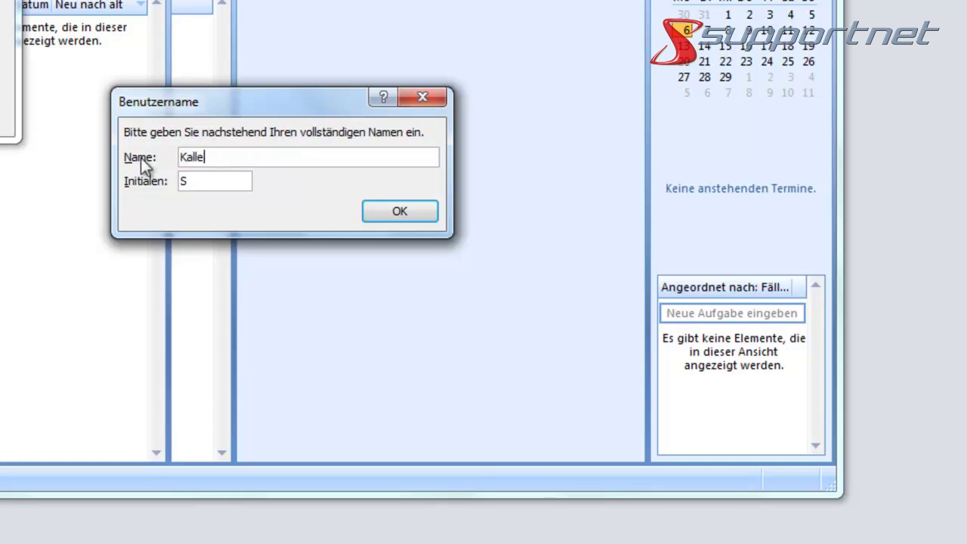
{"action": "left_click_drag", "start_coordinate": [198, 180], "coordinate": [145, 187]}
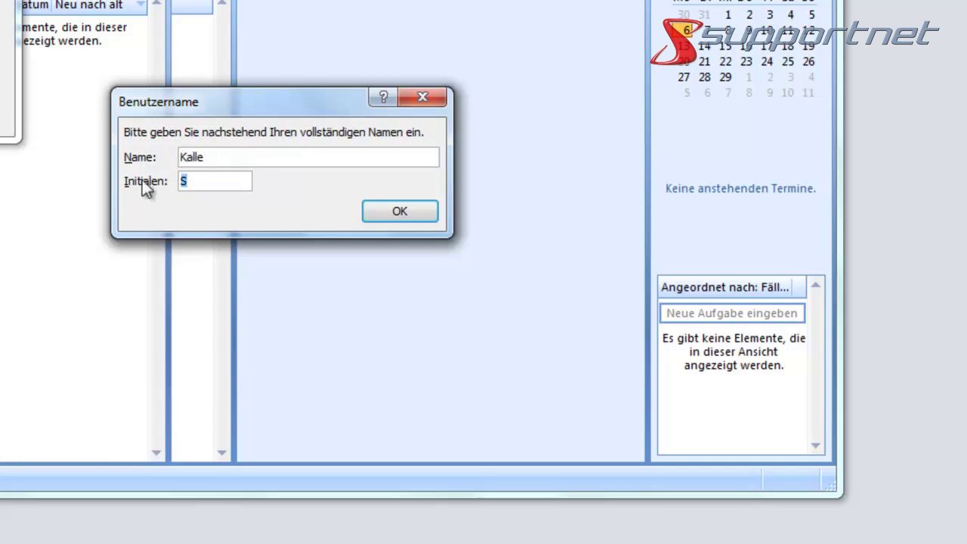
{"action": "type", "text": "K"}
{"action": "left_click", "coordinate": [399, 212]}
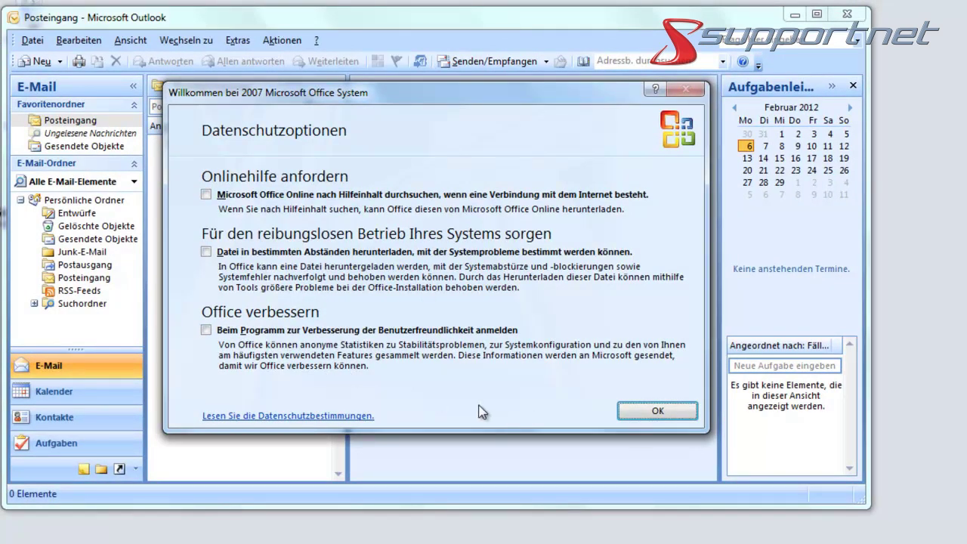
- Accept the Datenschutzoptionen and decline RSS feed synchronisation
{"action": "left_click", "coordinate": [651, 409]}
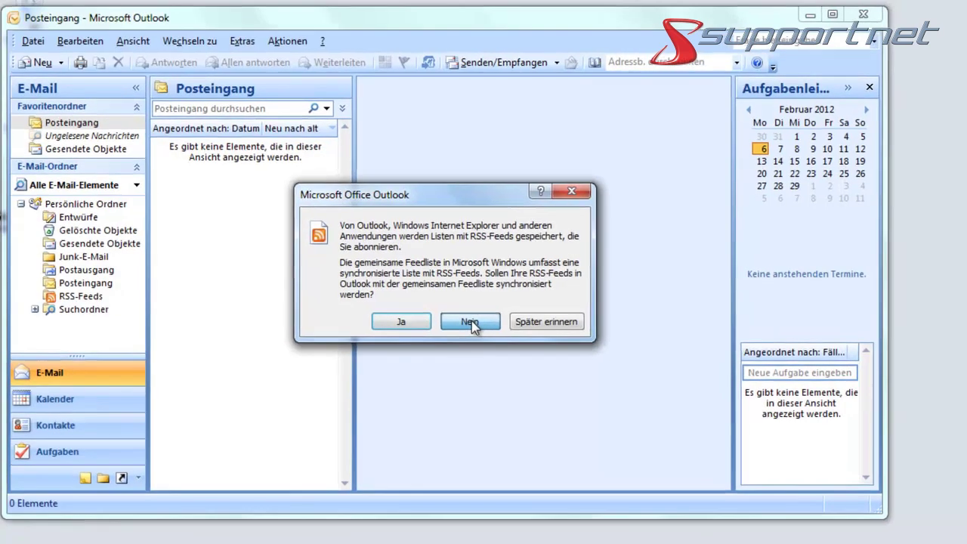
{"action": "left_click", "coordinate": [462, 317]}
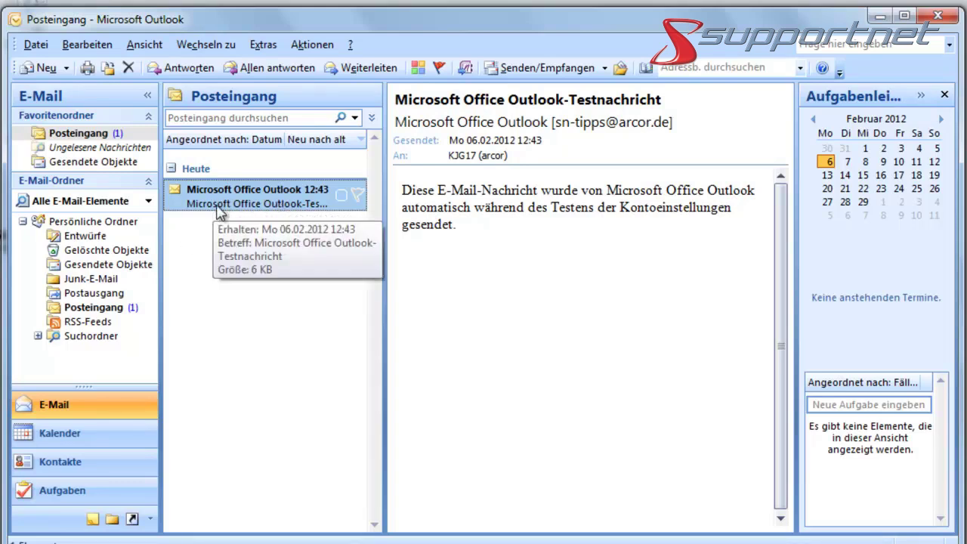
{"action": "left_click", "coordinate": [123, 310]}
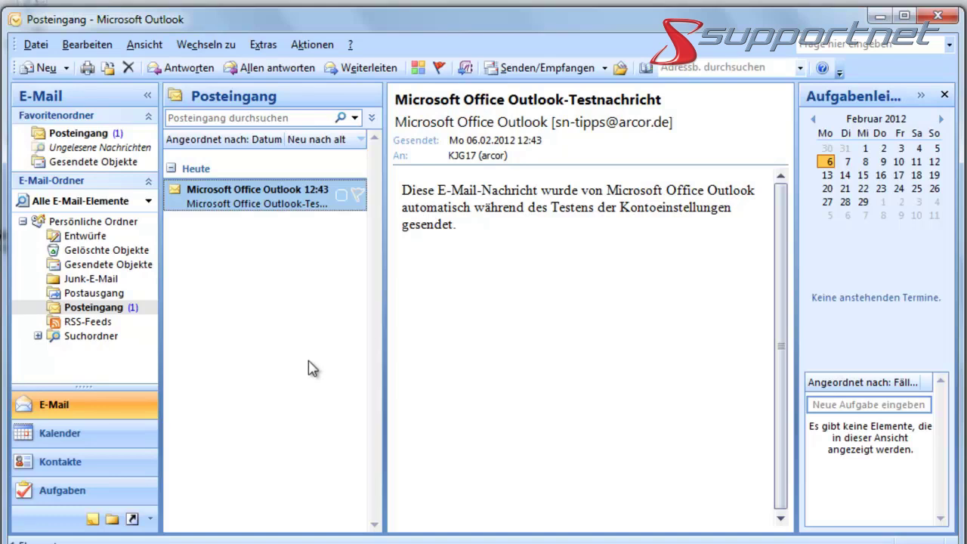
- Open the Arcor POP3 account for editing through Extras > Kontoeinstellungen
{"action": "left_click", "coordinate": [266, 47]}
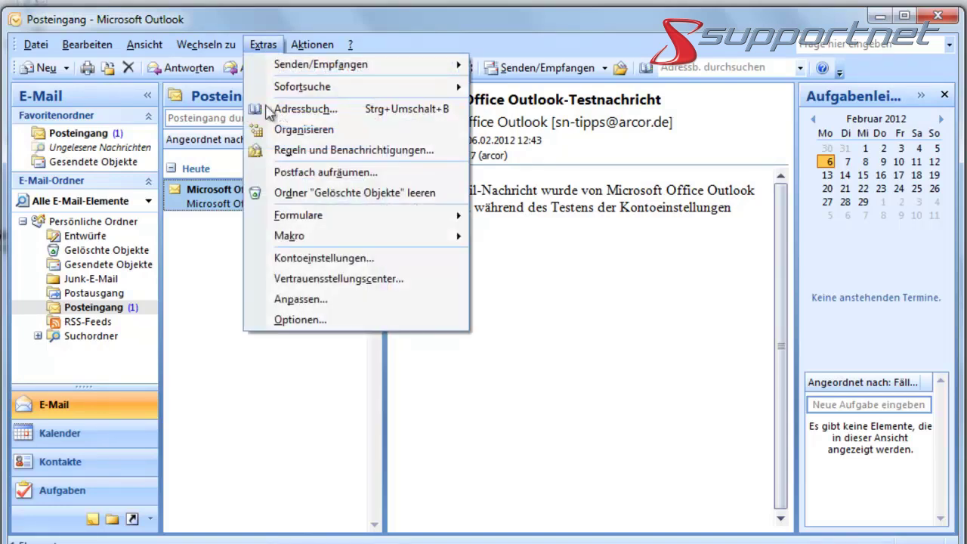
{"action": "left_click", "coordinate": [307, 259]}
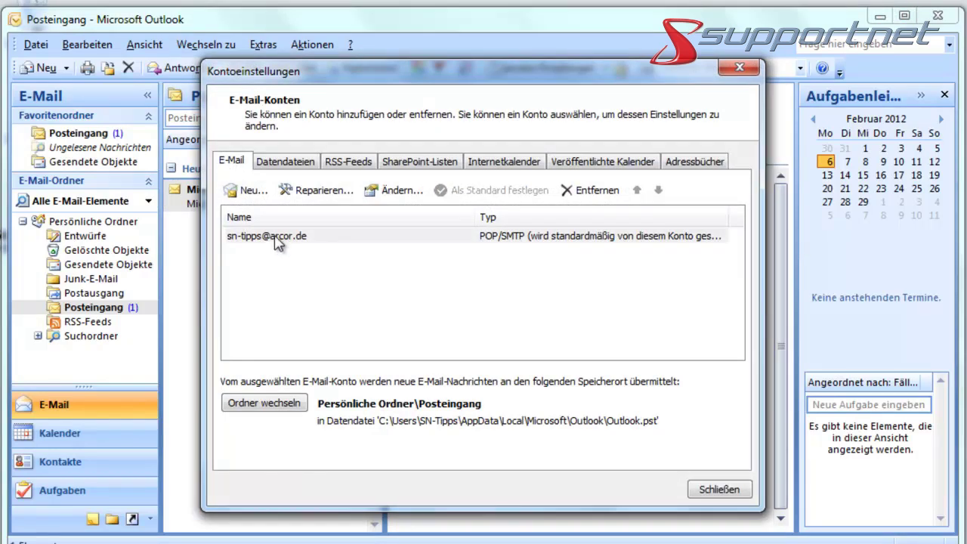
{"action": "left_click", "coordinate": [278, 238]}
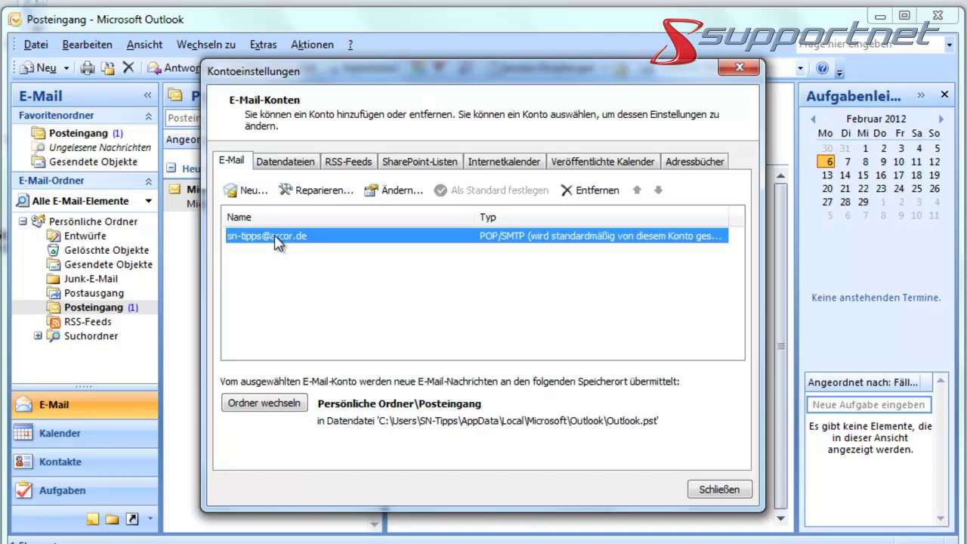
{"action": "left_click", "coordinate": [398, 191]}
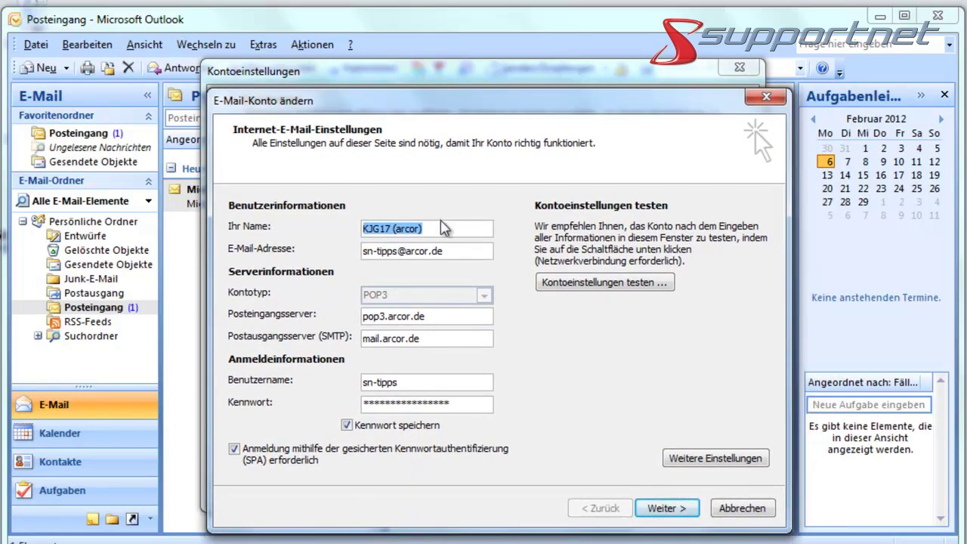
- Review the name, pop3.arcor.de, mail.arcor.de and login fields, then open Weitere Einstellungen
{"action": "left_click", "coordinate": [448, 229]}
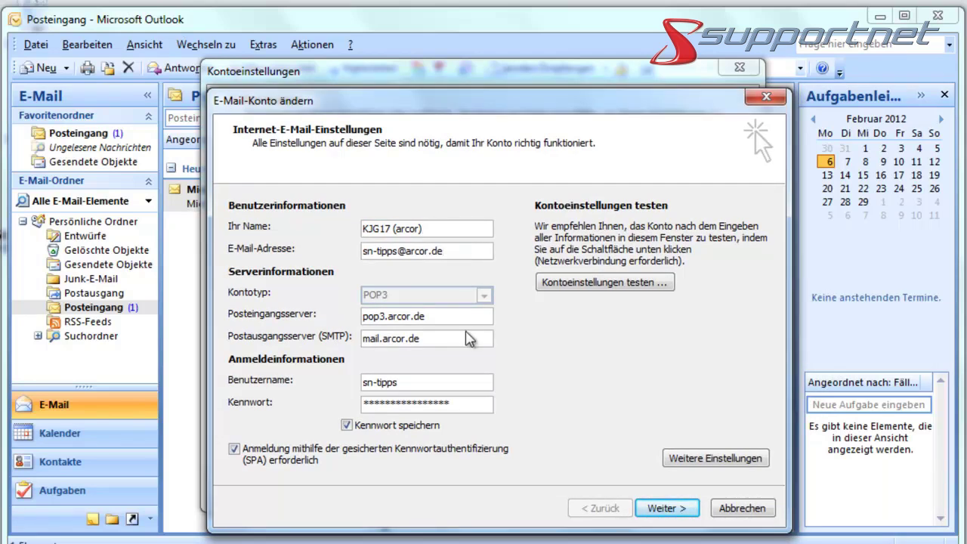
{"action": "left_click", "coordinate": [455, 321]}
{"action": "left_click", "coordinate": [438, 340]}
{"action": "left_click", "coordinate": [417, 383]}
{"action": "left_click", "coordinate": [704, 458]}
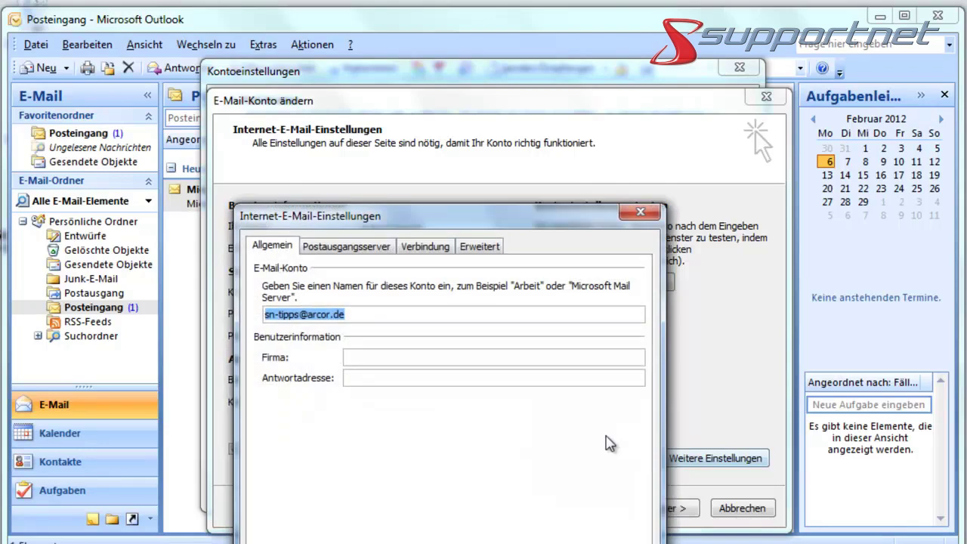
- Move the dialog higher and look through the Postausgangsserver, Verbindung and Erweitert tabs
{"action": "left_click_drag", "start_coordinate": [449, 221], "coordinate": [451, 126]}
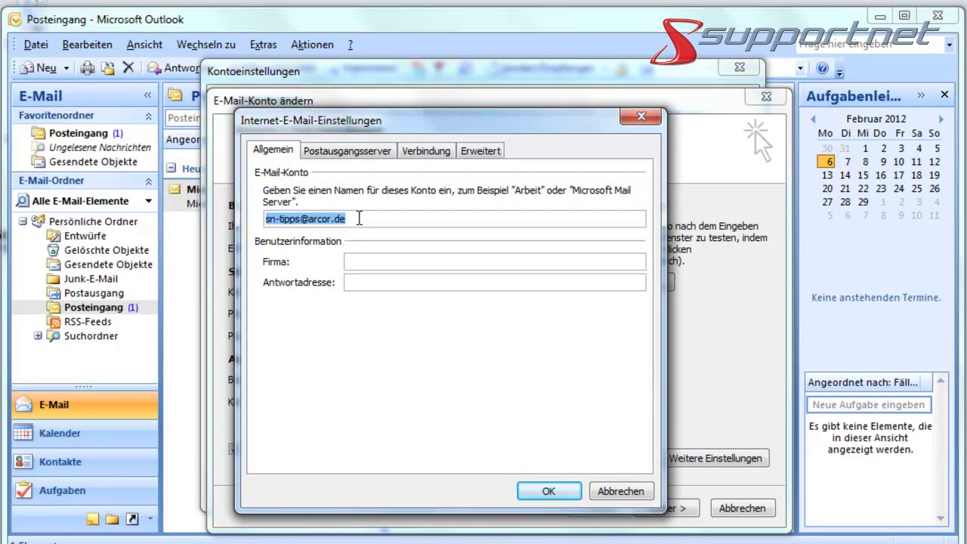
{"action": "left_click", "coordinate": [360, 218]}
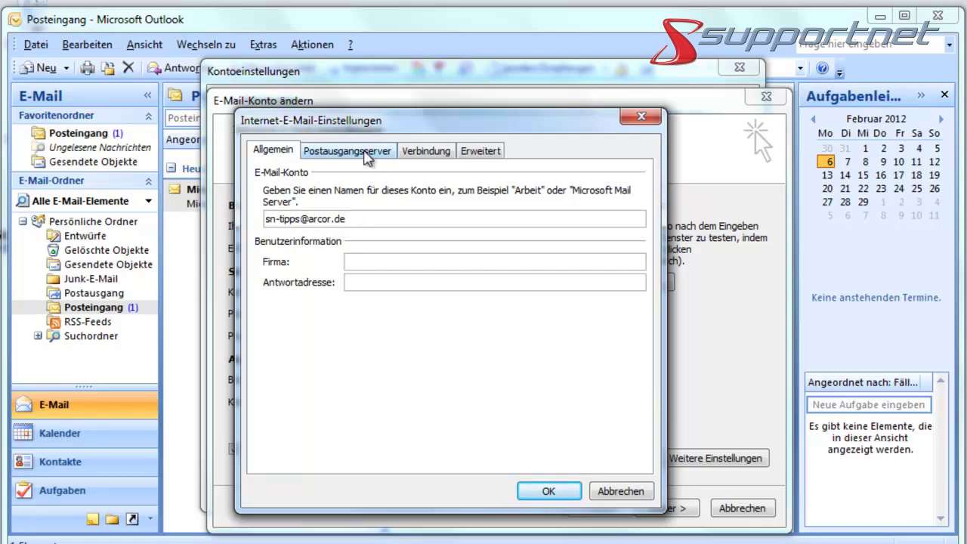
{"action": "left_click", "coordinate": [369, 153]}
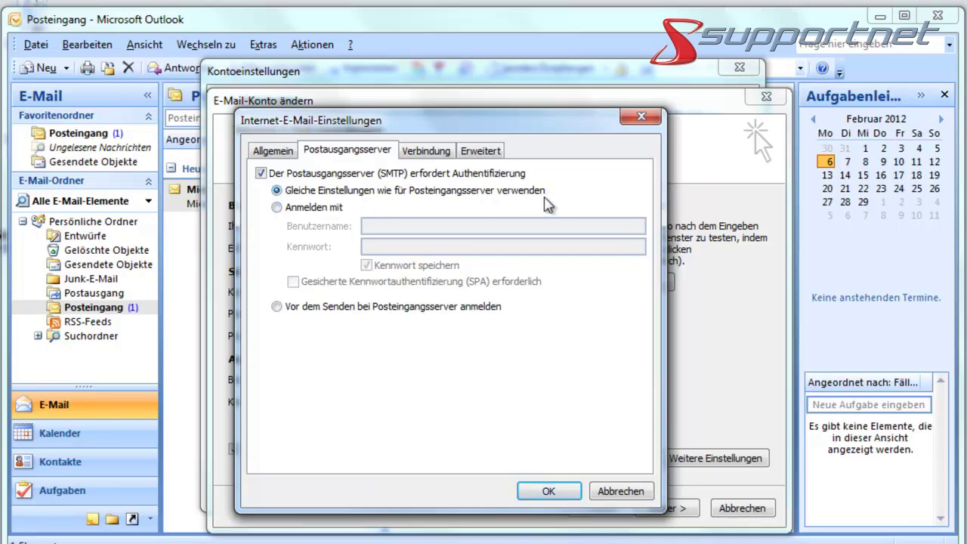
{"action": "left_click", "coordinate": [434, 155]}
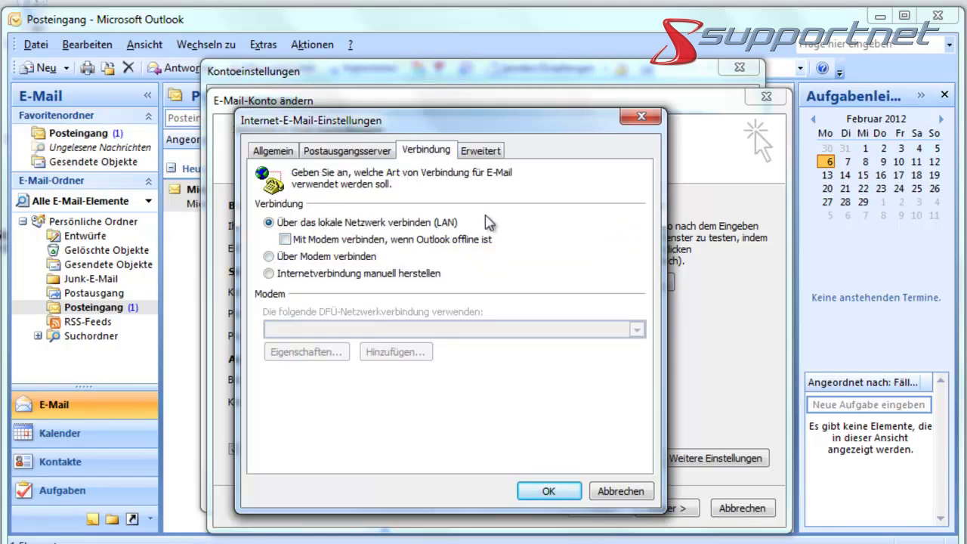
{"action": "left_click", "coordinate": [492, 154]}
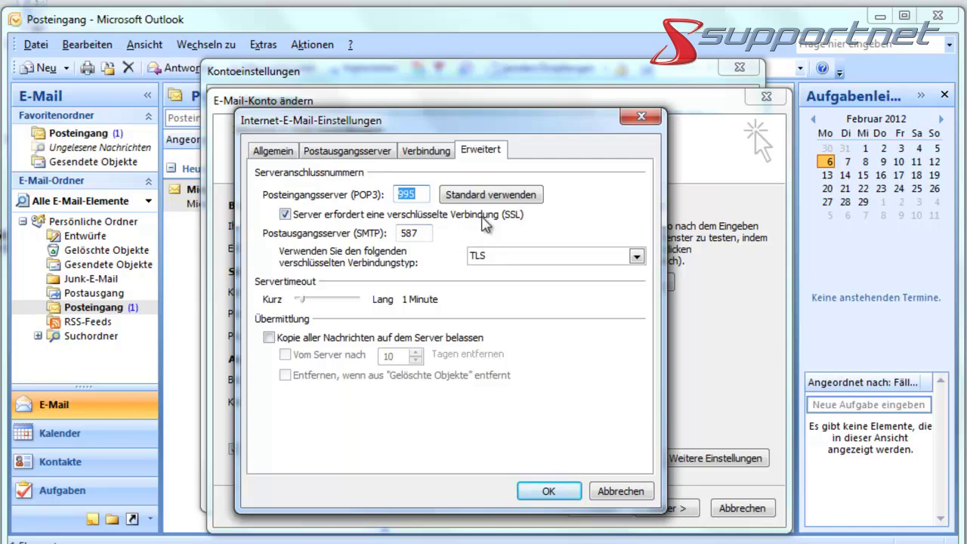
- Require SSL for incoming POP3 on port 995, use TLS on SMTP port 587, and confirm
{"action": "left_click", "coordinate": [490, 195]}
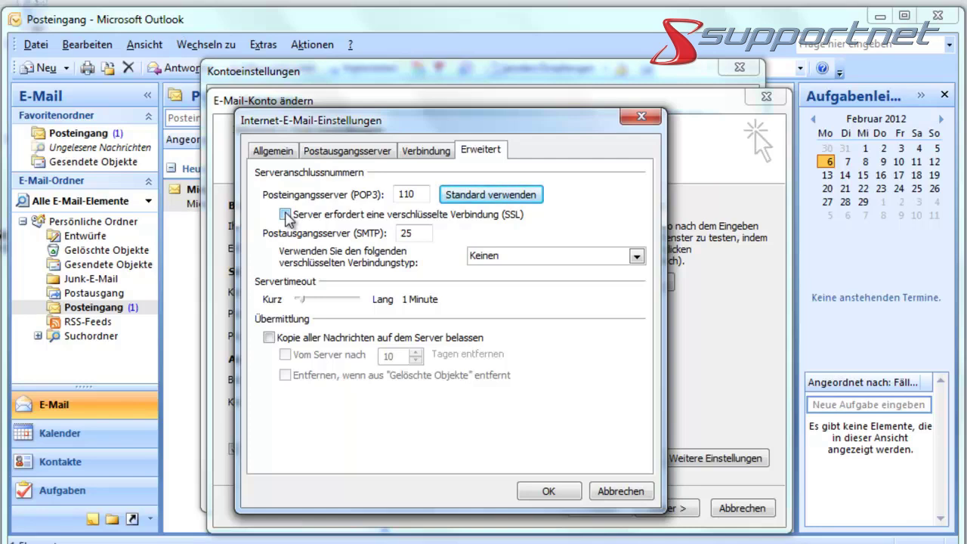
{"action": "left_click", "coordinate": [285, 215]}
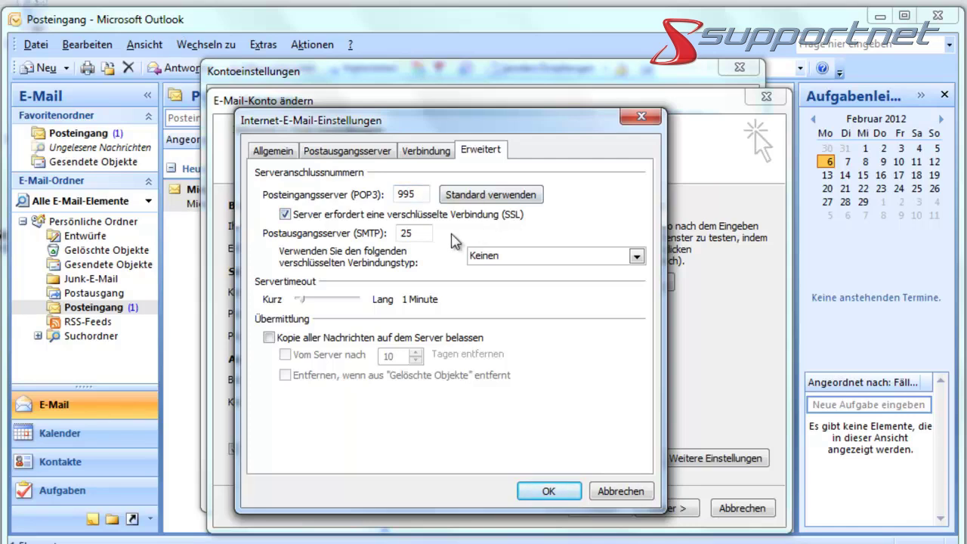
{"action": "left_click", "coordinate": [637, 257]}
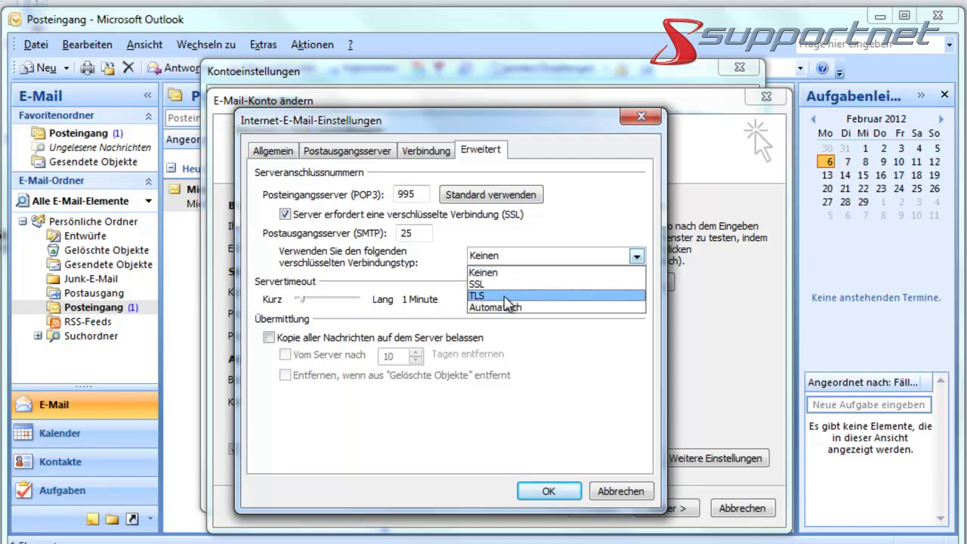
{"action": "left_click", "coordinate": [508, 297]}
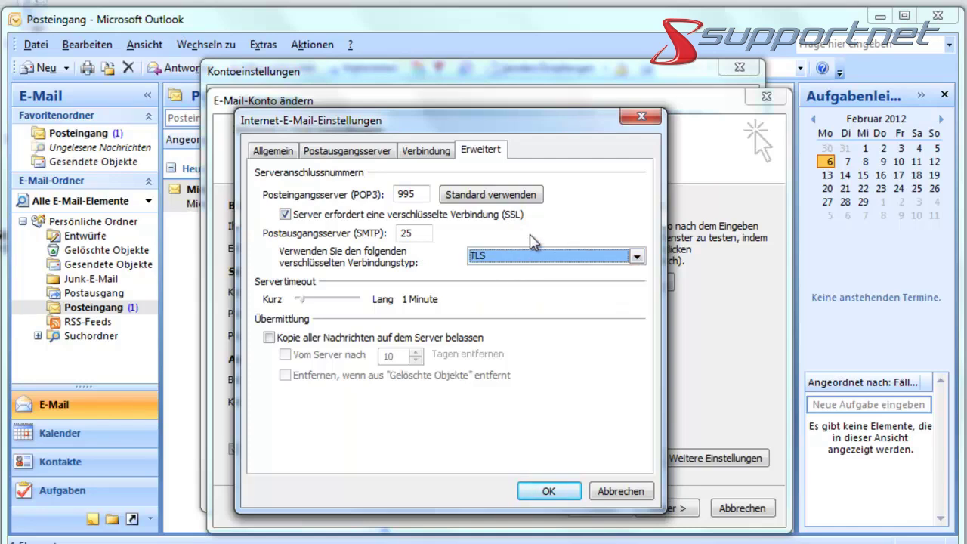
{"action": "double_click", "coordinate": [408, 234]}
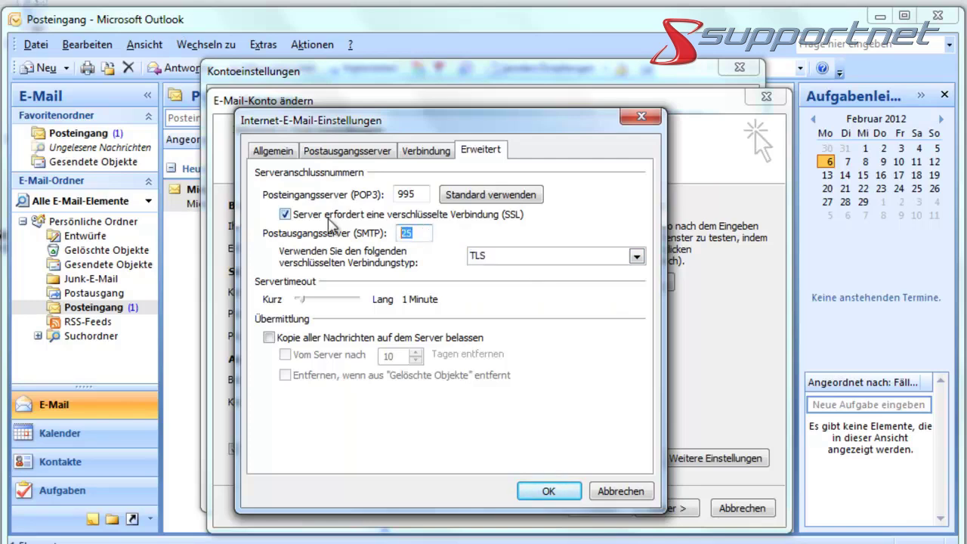
{"action": "type", "text": "587"}
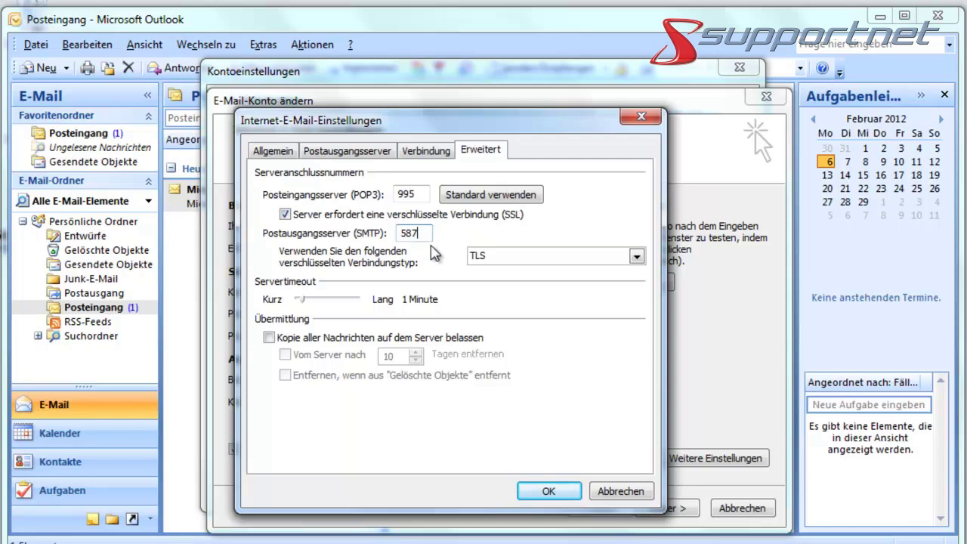
{"action": "left_click", "coordinate": [550, 491]}
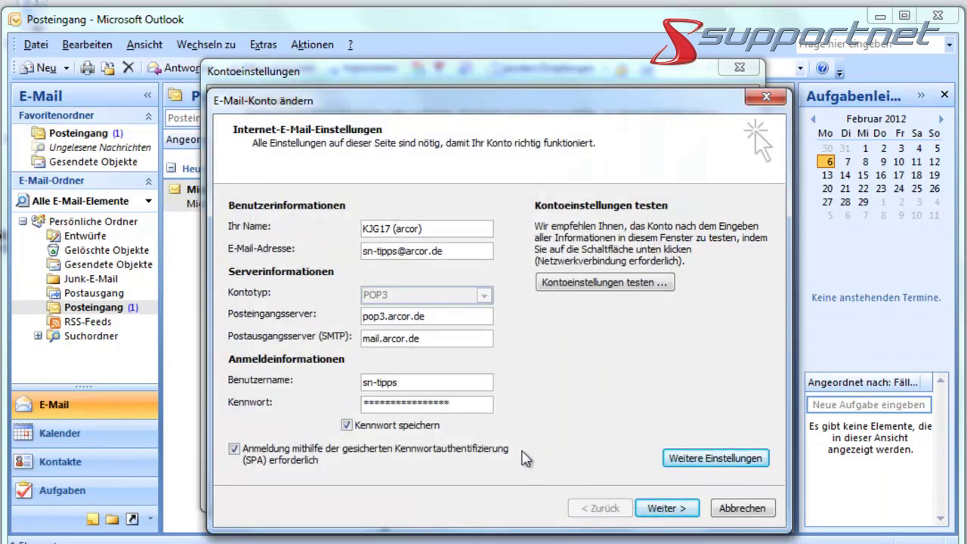
- Complete the account change wizard and close Kontoeinstellungen, saving the Arcor SSL/TLS port changes
{"action": "left_click", "coordinate": [670, 510]}
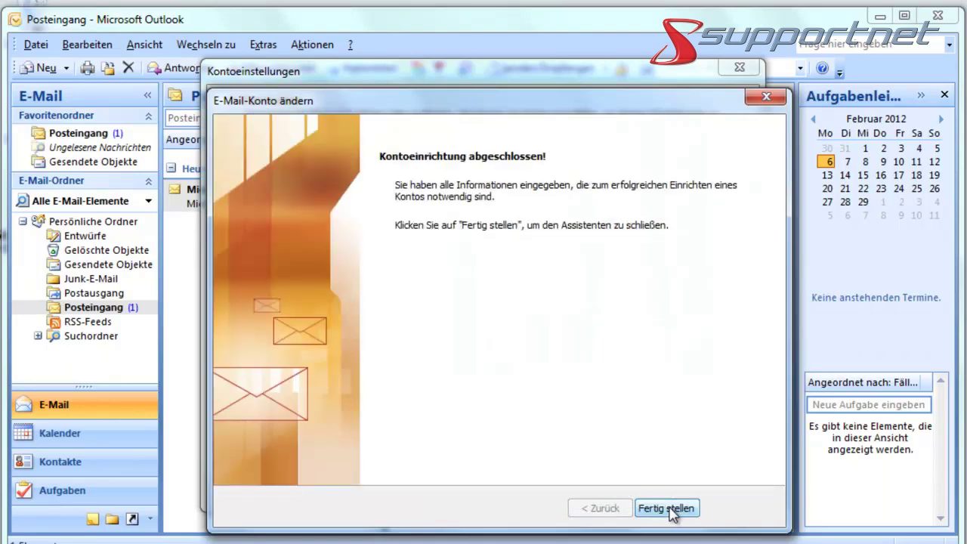
{"action": "left_click", "coordinate": [670, 509]}
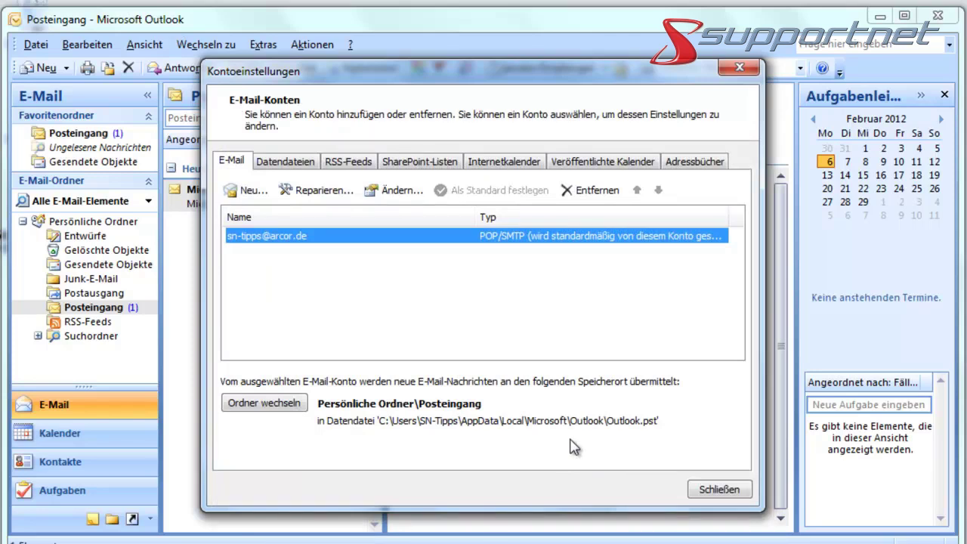
{"action": "left_click", "coordinate": [724, 492]}
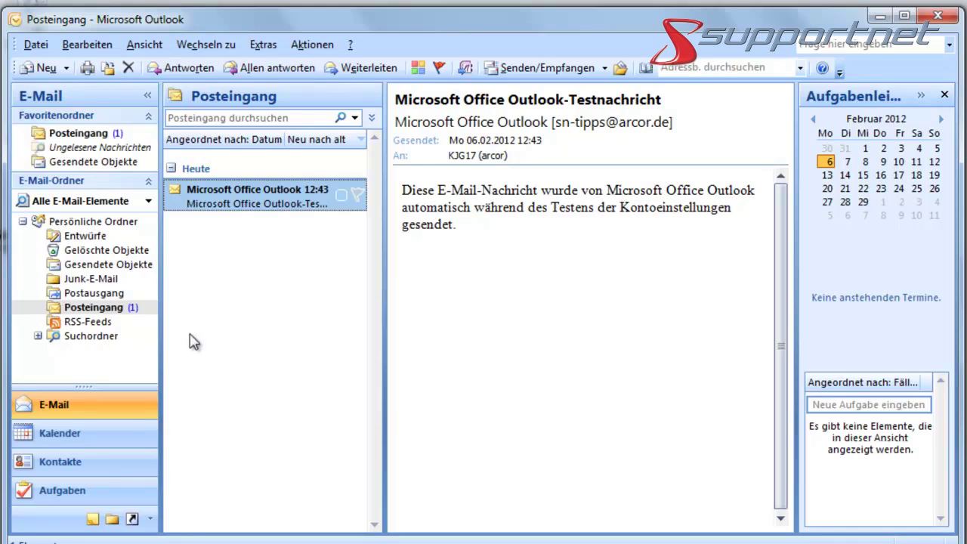
- Start a new e-mail to the test recipient's address, with the Arcor account address in Cc
{"action": "left_click", "coordinate": [44, 69]}
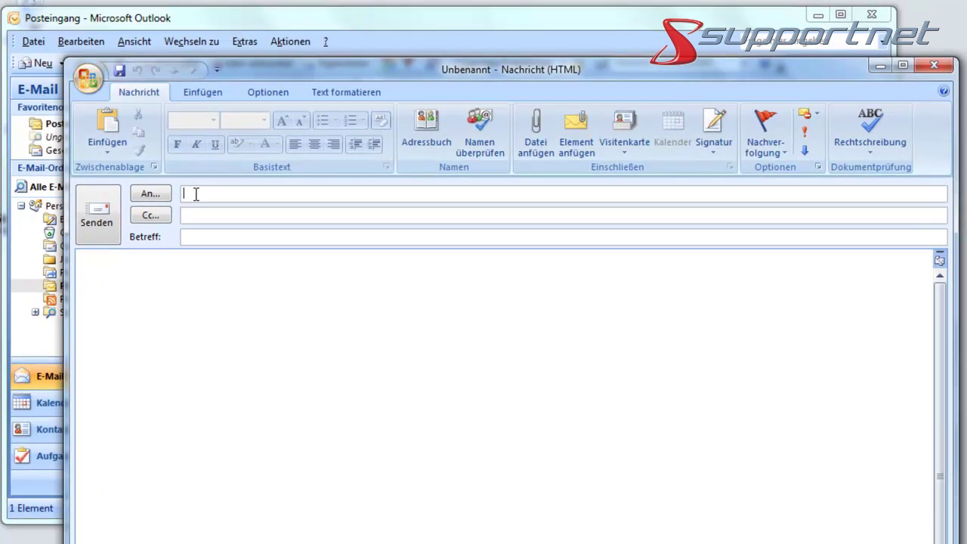
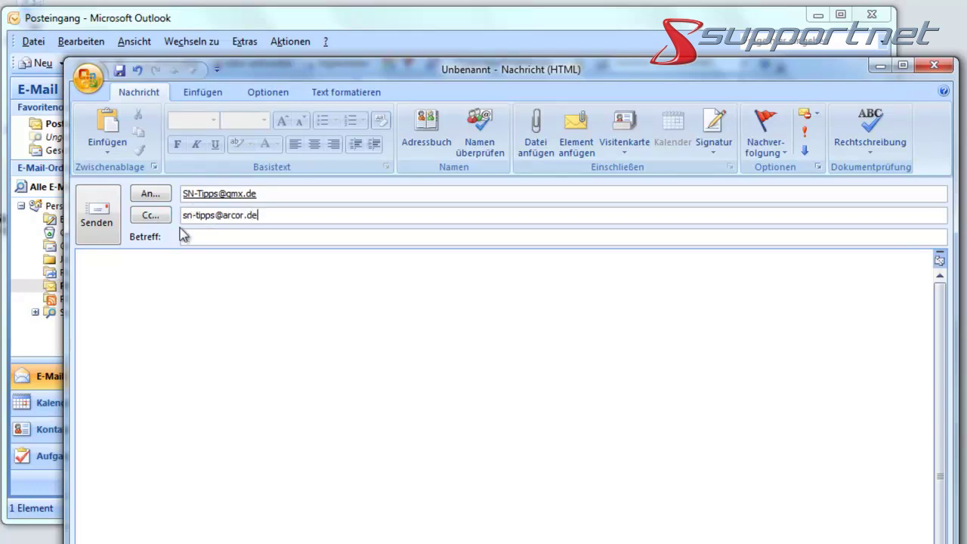
- Use 'Test-Nachricht (arcor)' as subject and body text, then send the message
{"action": "left_click", "coordinate": [192, 235]}
{"action": "type", "text": "Tes"}
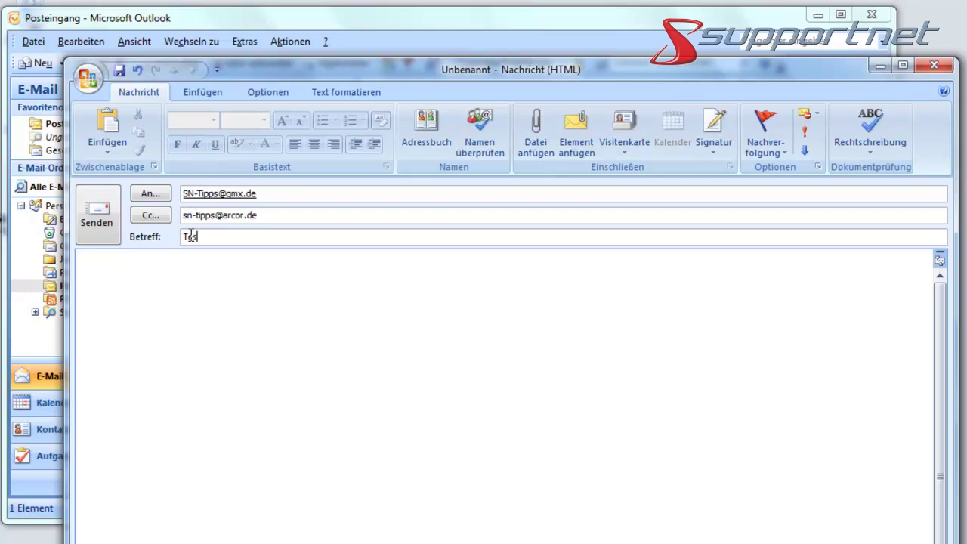
{"action": "type", "text": "t-Nachr"}
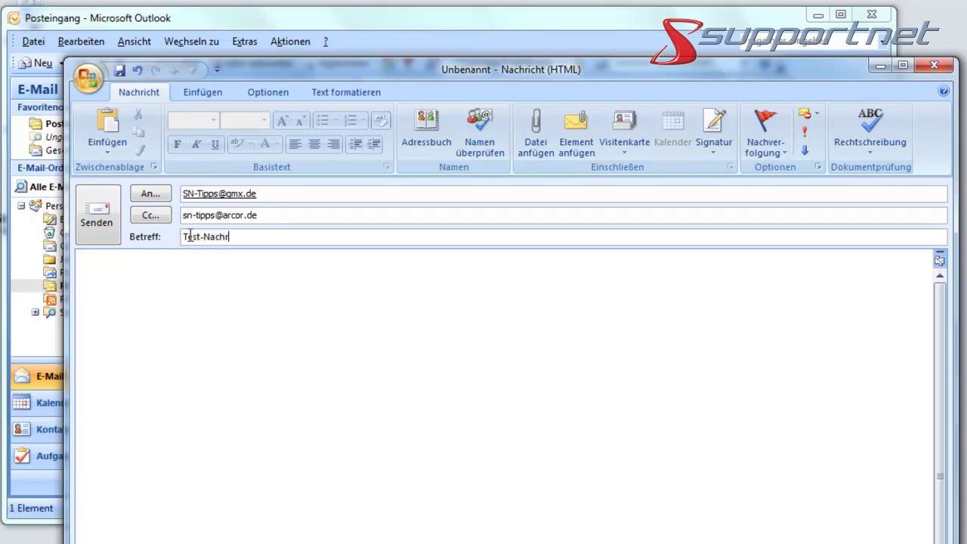
{"action": "type", "text": "icht (arcor)"}
{"action": "key", "text": "ctrl+a"}
{"action": "key", "text": "ctrl+c"}
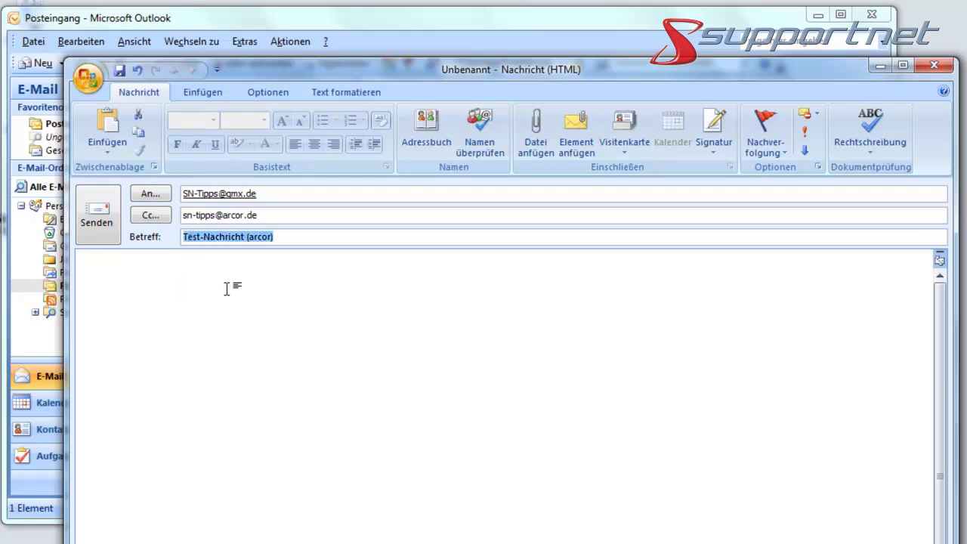
{"action": "left_click", "coordinate": [222, 283]}
{"action": "key", "text": "ctrl+v"}
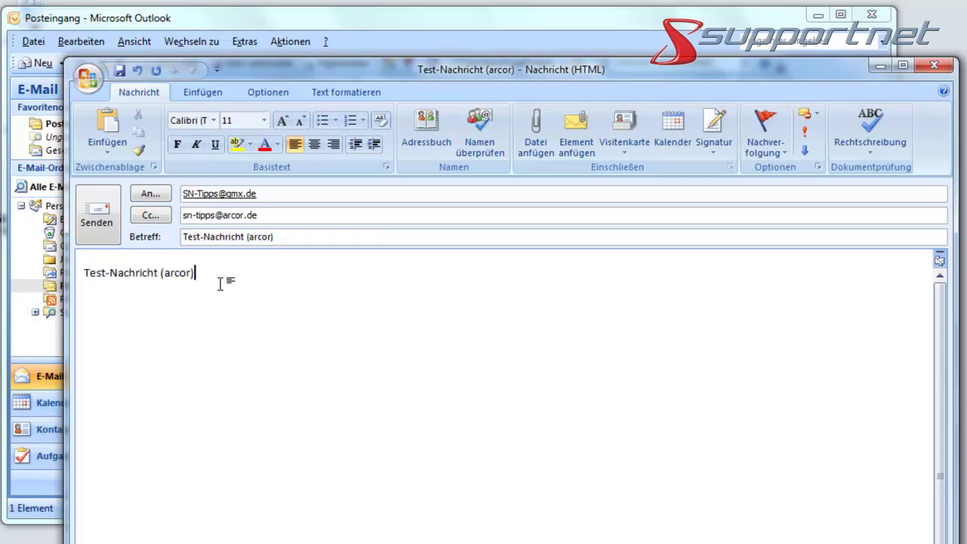
{"action": "left_click", "coordinate": [100, 215]}
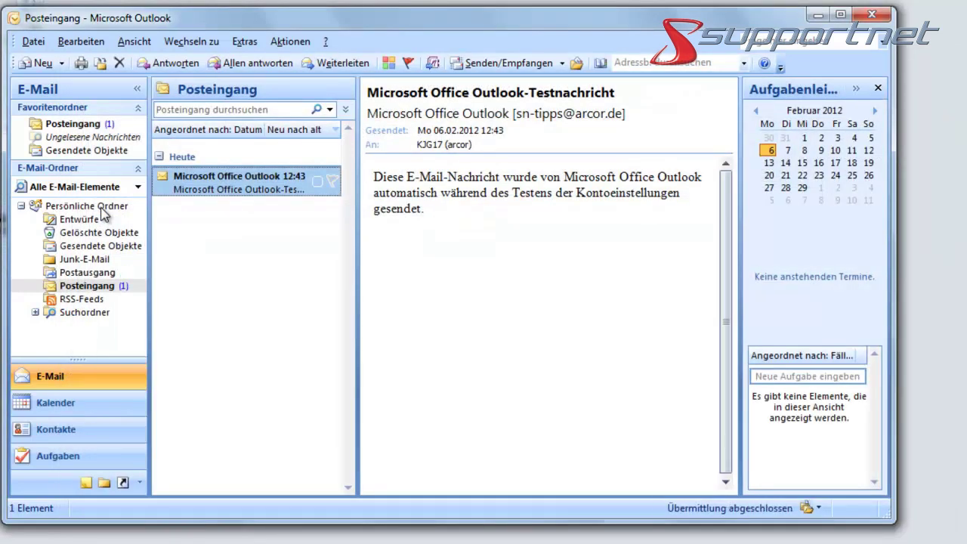
- Confirm the message in Gesendete Objekte, then receive mail and open 'Test-Nachricht (arcor)' from Posteingang
{"action": "left_click", "coordinate": [94, 247]}
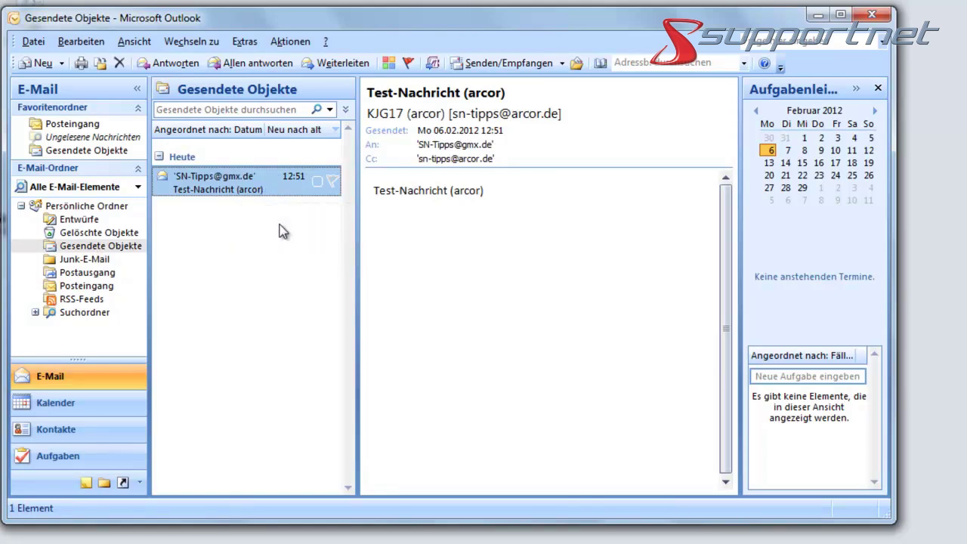
{"action": "left_click", "coordinate": [108, 287]}
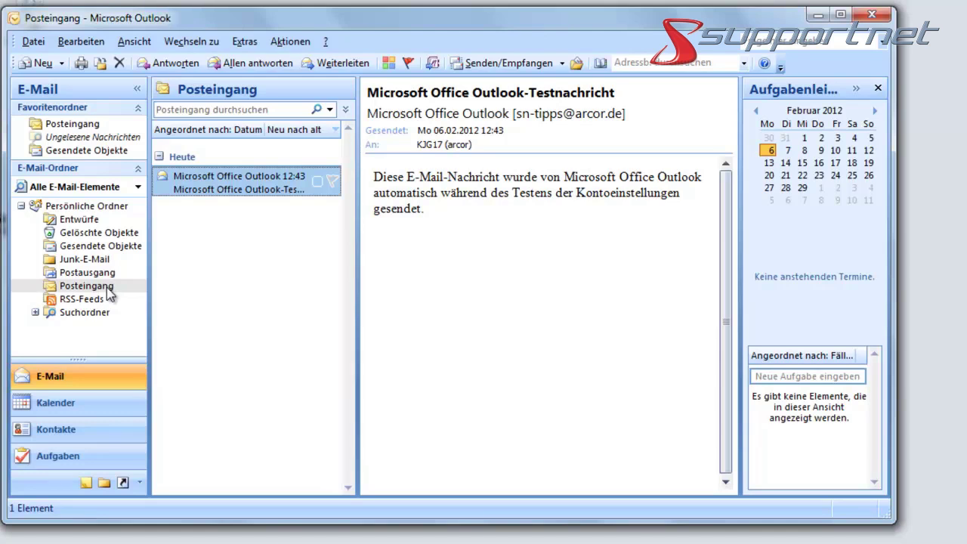
{"action": "left_click", "coordinate": [538, 67]}
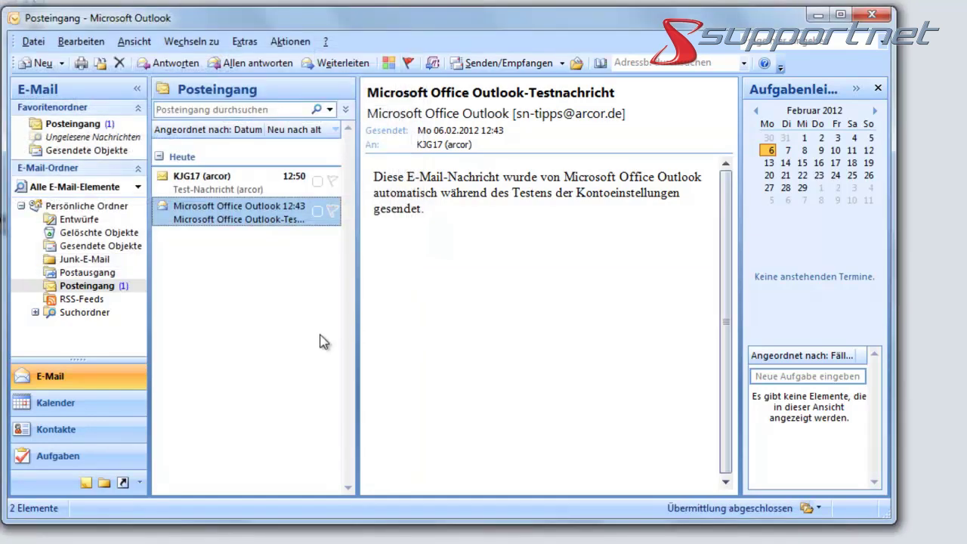
{"action": "double_click", "coordinate": [231, 186]}
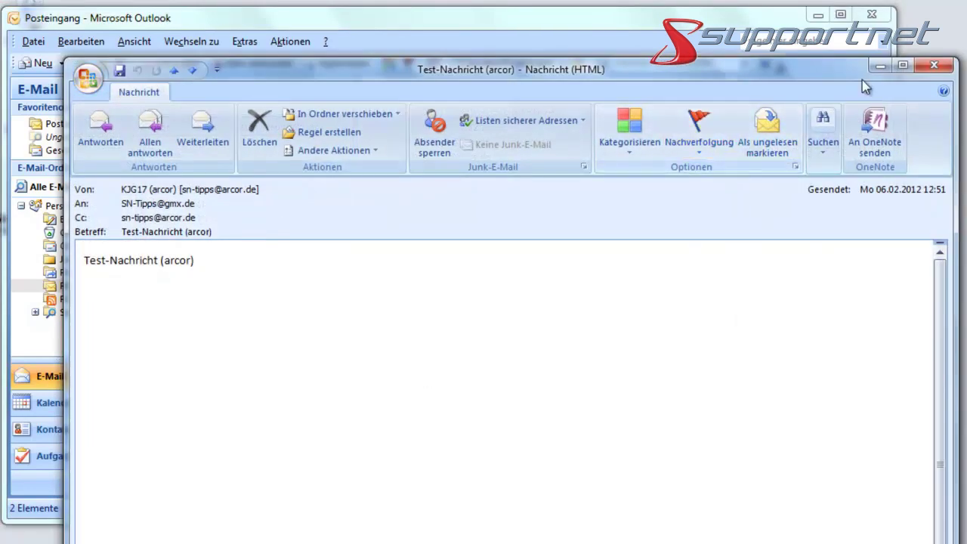
- Close the 'Test-Nachricht (arcor)' message window, returning to the two-item Posteingang
{"action": "left_click", "coordinate": [935, 68]}
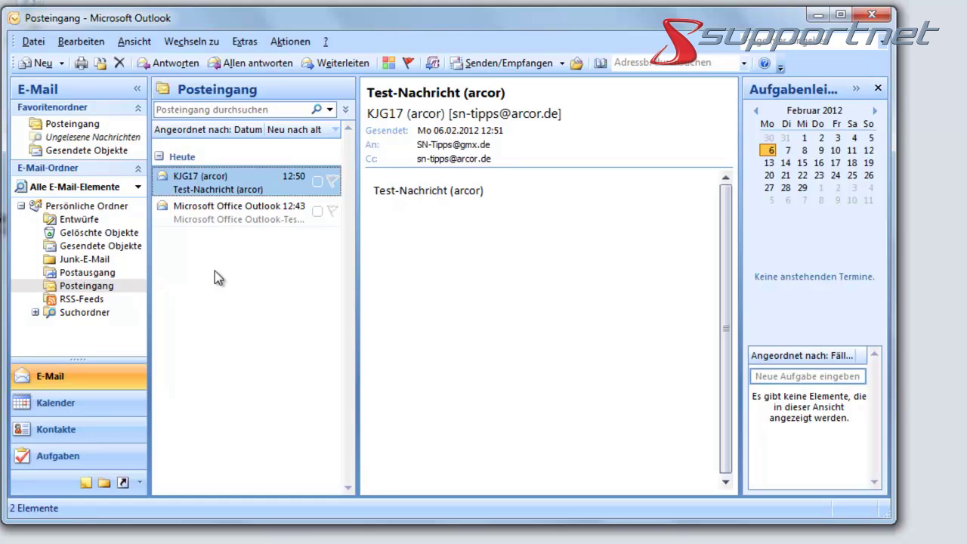
- Quit Outlook via Datei > Beenden
{"action": "left_click", "coordinate": [35, 42]}
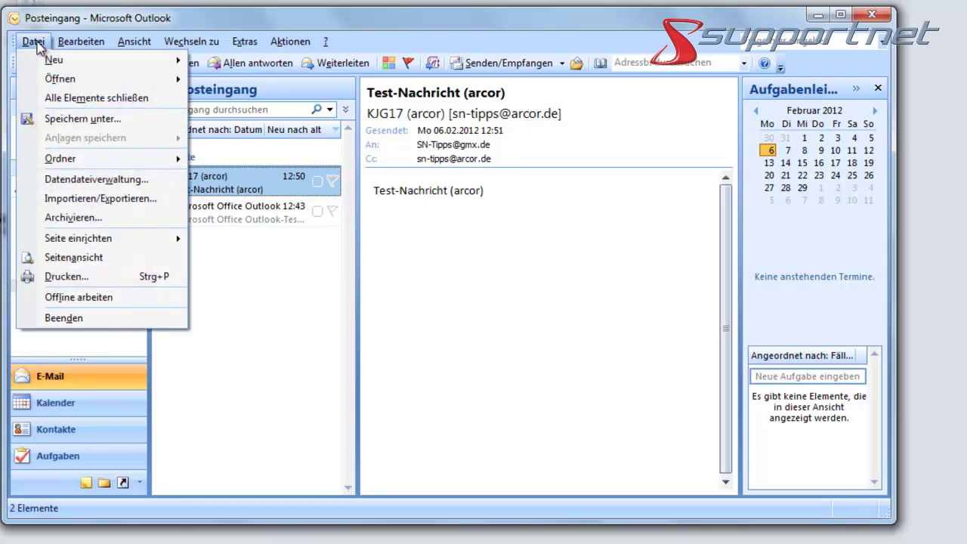
{"action": "left_click", "coordinate": [72, 320]}
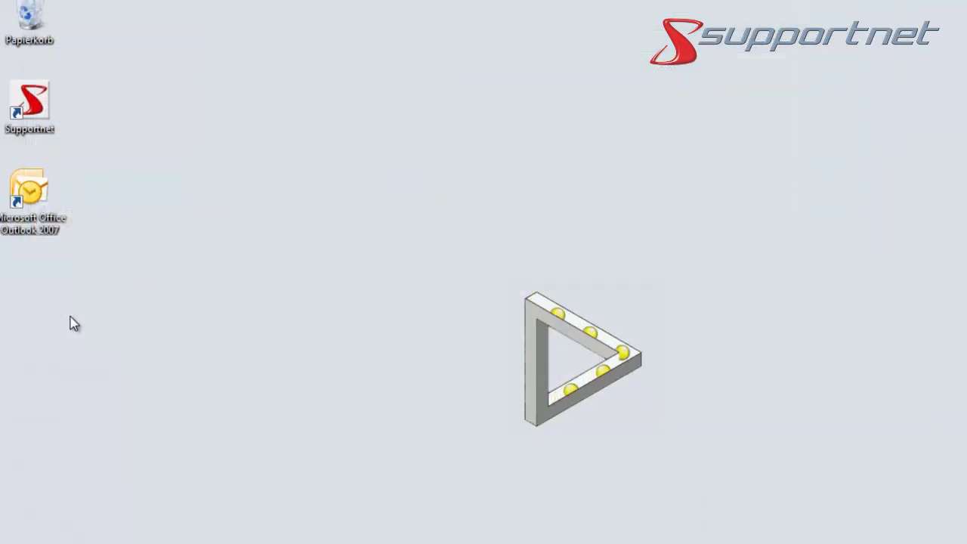